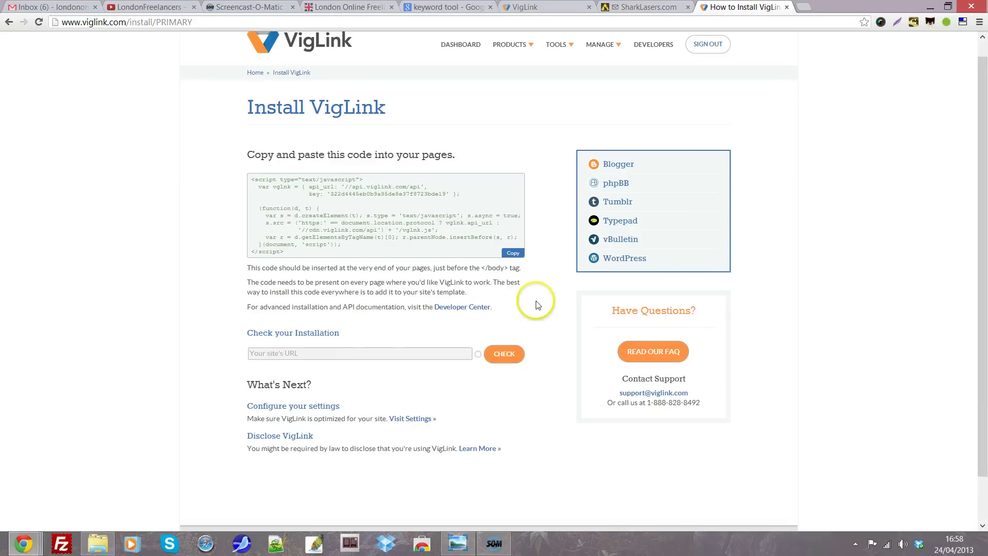
Step: Copy the entire install script to the clipboard and highlight the closing body tag note
{"action": "scroll", "coordinate": [536, 304], "scroll_direction": "up", "scroll_amount": 1}
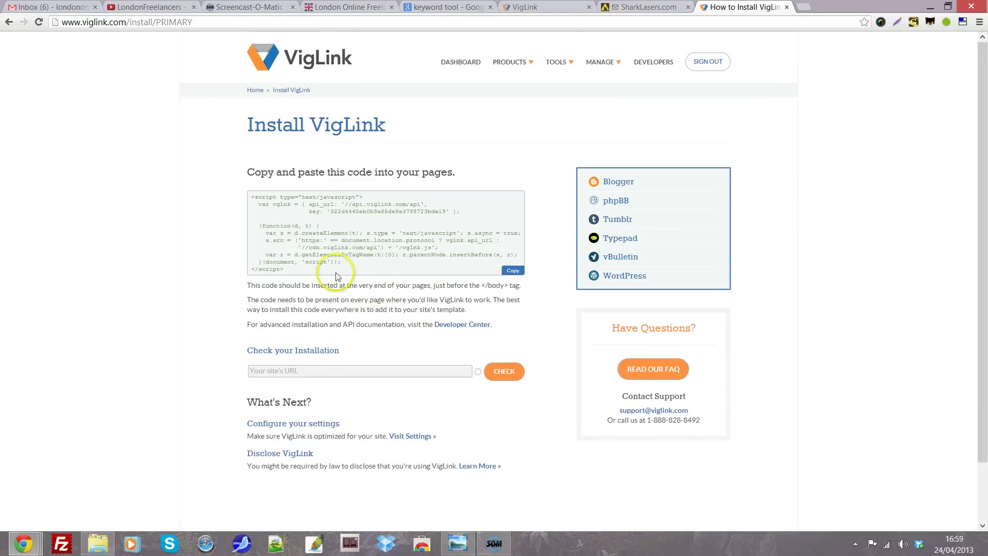
{"action": "left_click_drag", "start_coordinate": [301, 270], "coordinate": [253, 199]}
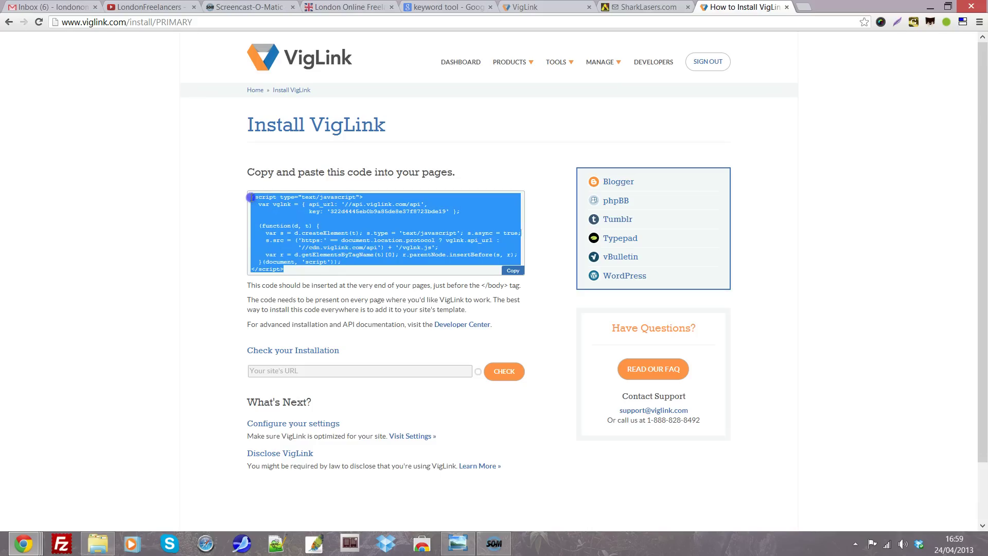
{"action": "left_click", "coordinate": [255, 220]}
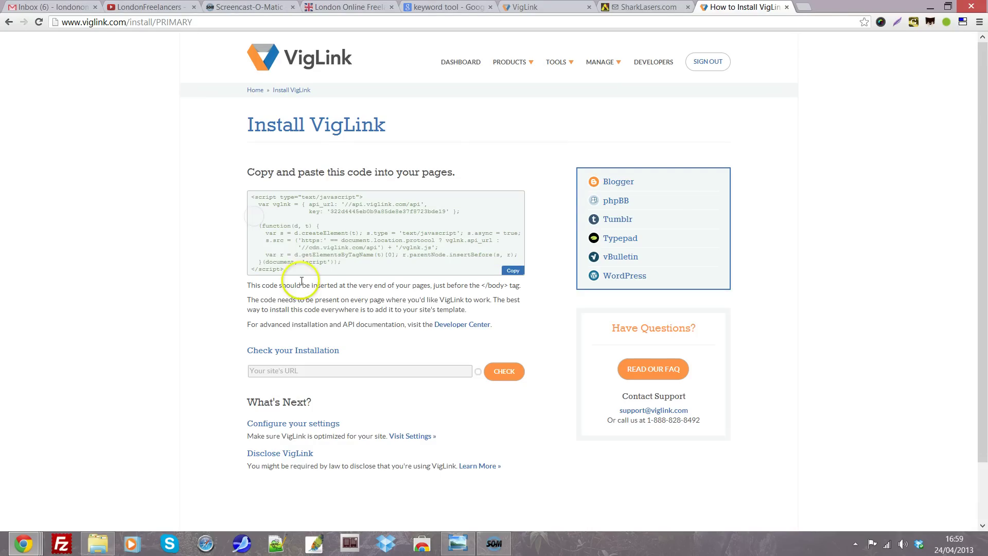
{"action": "left_click_drag", "start_coordinate": [300, 273], "coordinate": [261, 197]}
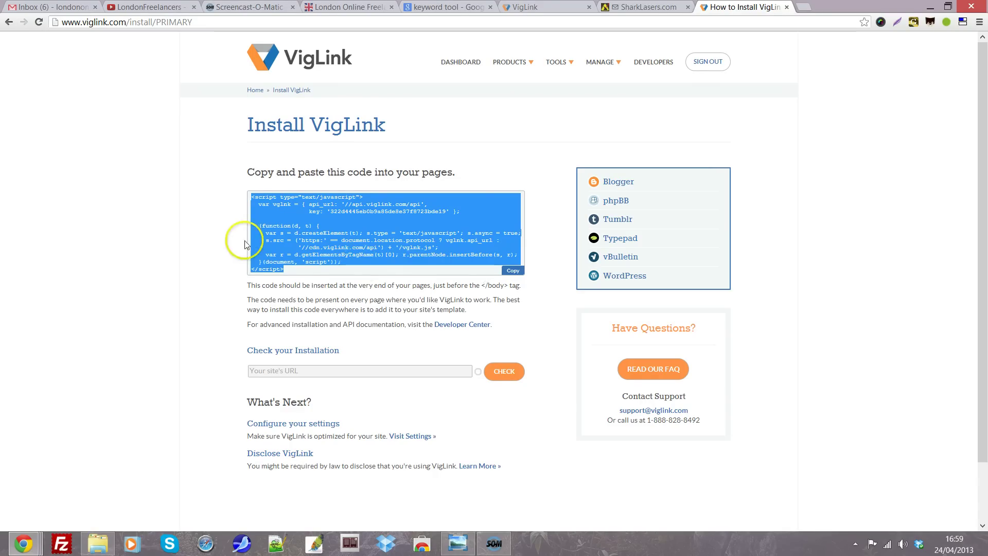
{"action": "left_click", "coordinate": [515, 271]}
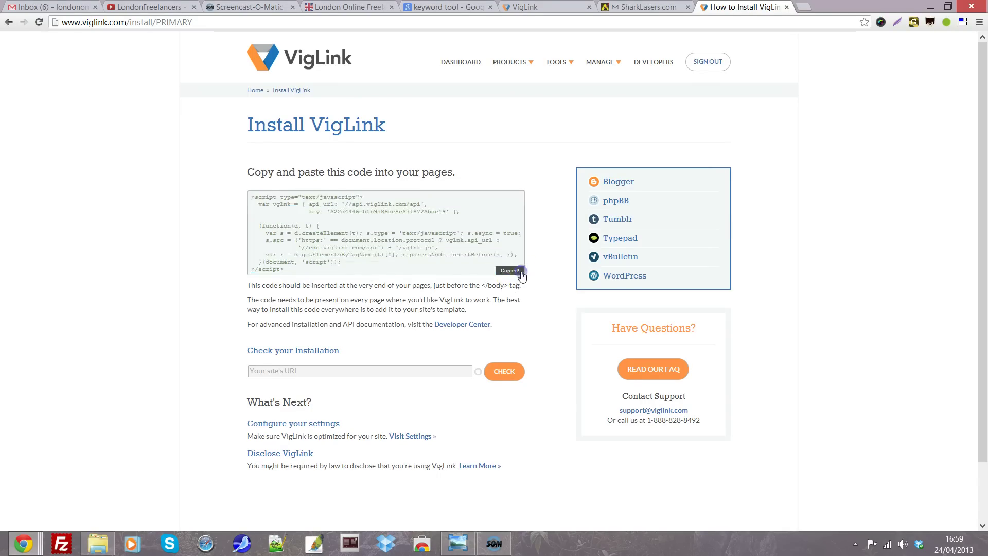
{"action": "left_click", "coordinate": [484, 285]}
{"action": "left_click_drag", "start_coordinate": [483, 285], "coordinate": [507, 283]}
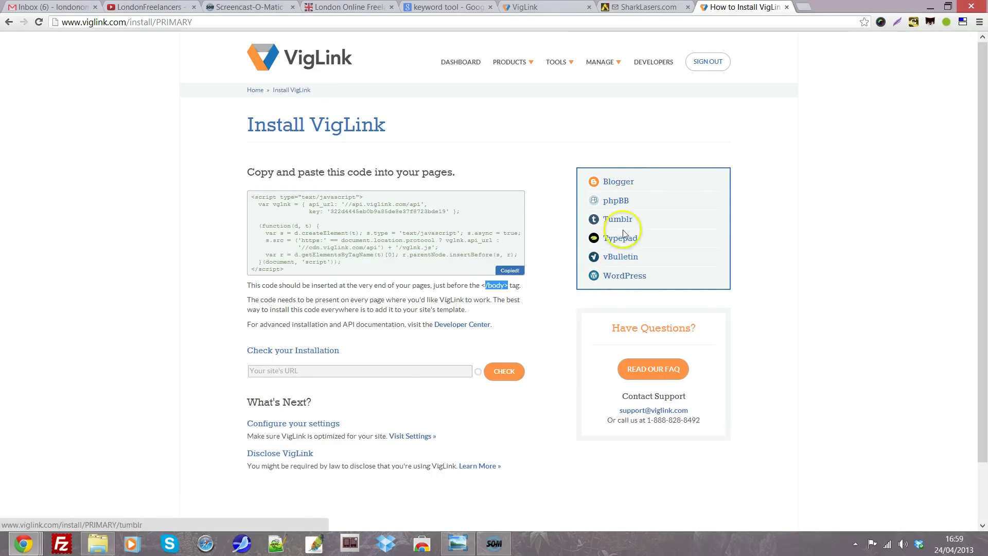
Step: View the WordPress install instructions, then select the API key on the Account page
{"action": "left_click", "coordinate": [618, 277]}
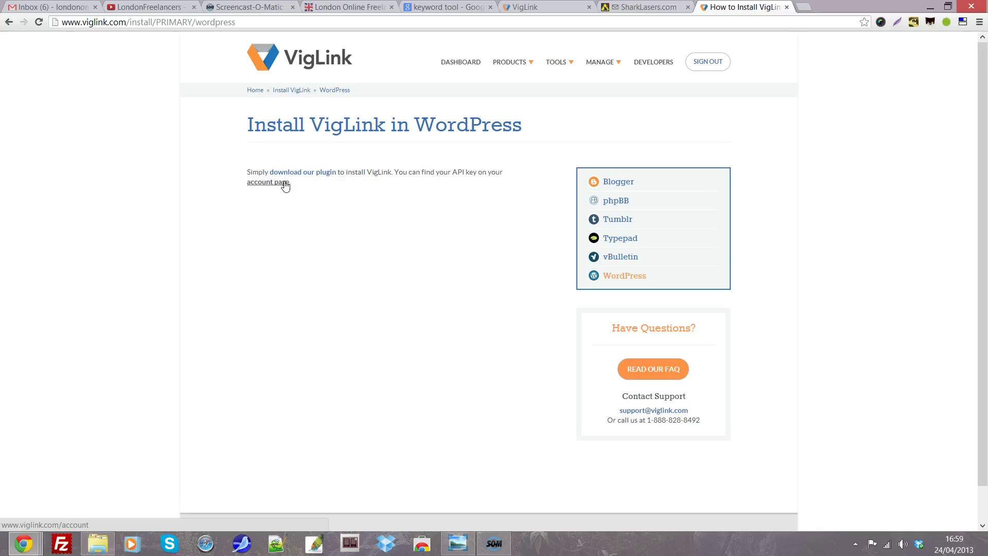
{"action": "left_click", "coordinate": [285, 182]}
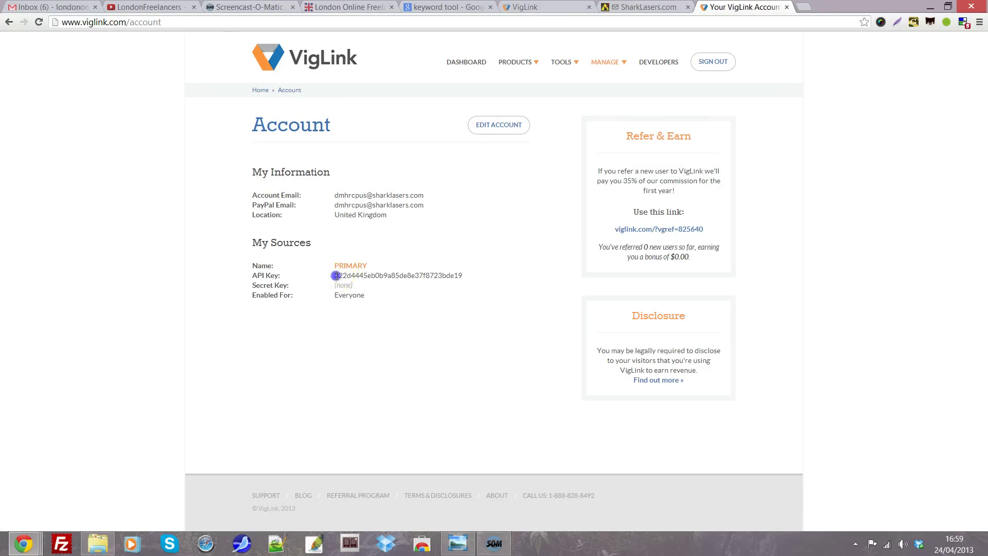
{"action": "left_click_drag", "start_coordinate": [334, 275], "coordinate": [477, 276]}
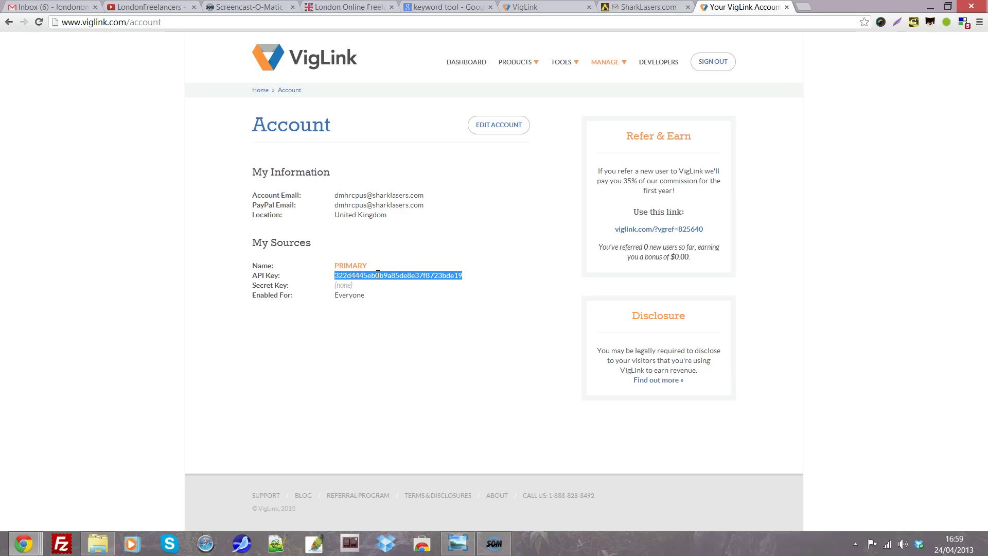
{"action": "mouse_move", "coordinate": [605, 62]}
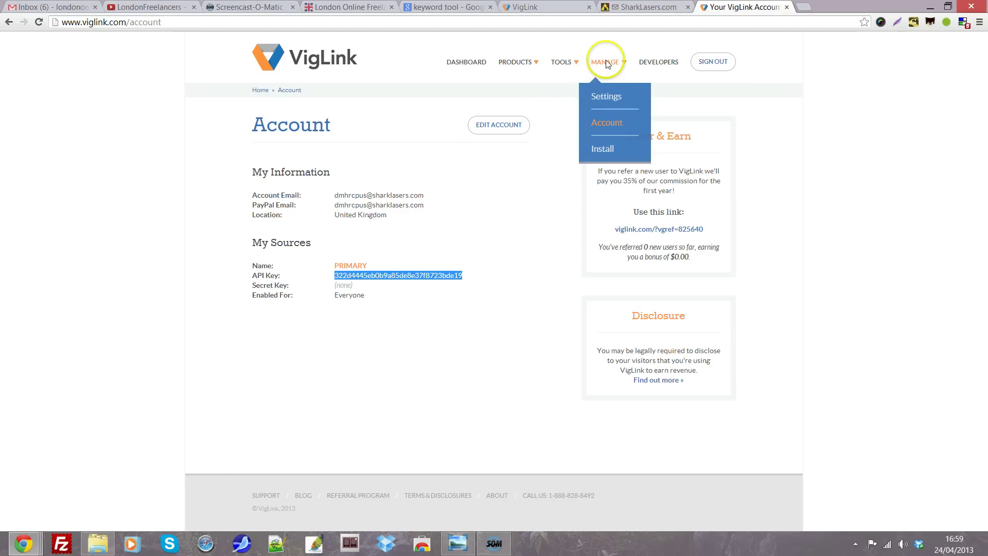
Step: Review the Settings page's Convert and Insert options, switching Reaffiliate Affiliated Links off
{"action": "left_click", "coordinate": [600, 106]}
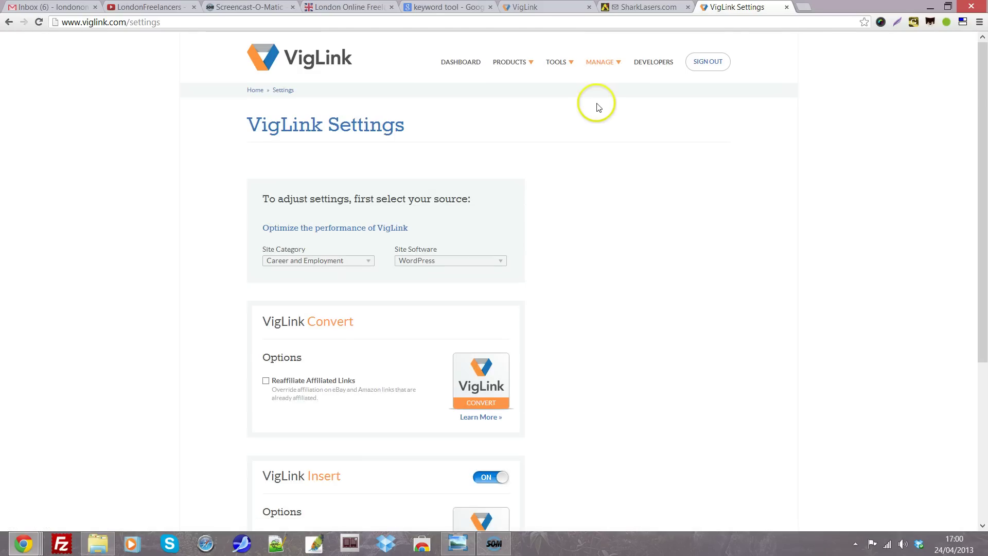
{"action": "scroll", "coordinate": [598, 107], "scroll_direction": "down", "scroll_amount": 2}
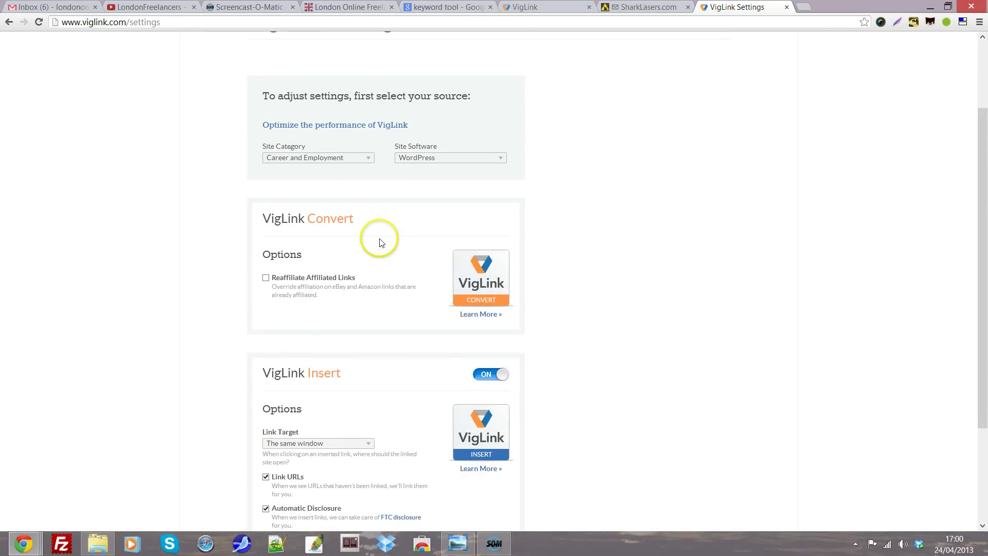
{"action": "scroll", "coordinate": [381, 243], "scroll_direction": "down", "scroll_amount": 1}
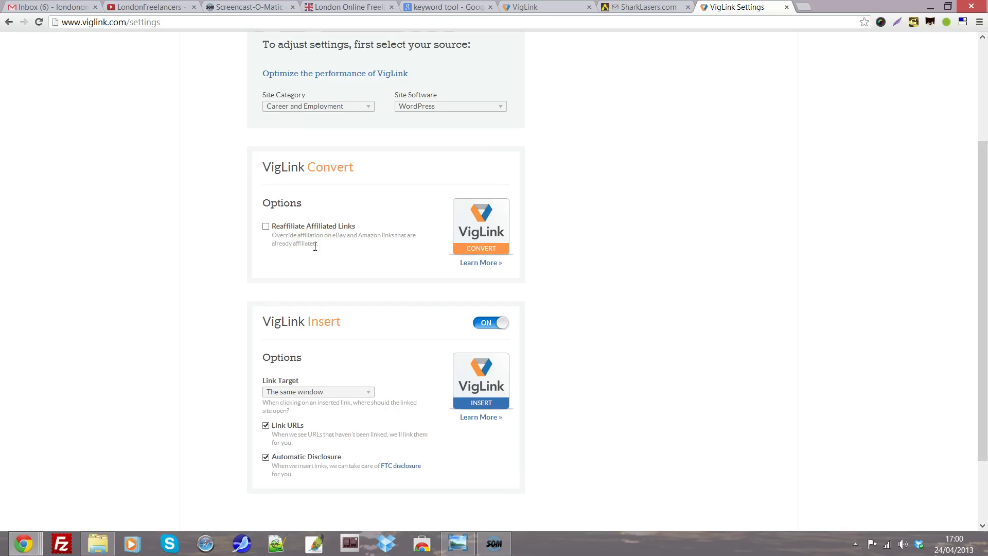
{"action": "left_click", "coordinate": [266, 227]}
{"action": "left_click", "coordinate": [266, 227]}
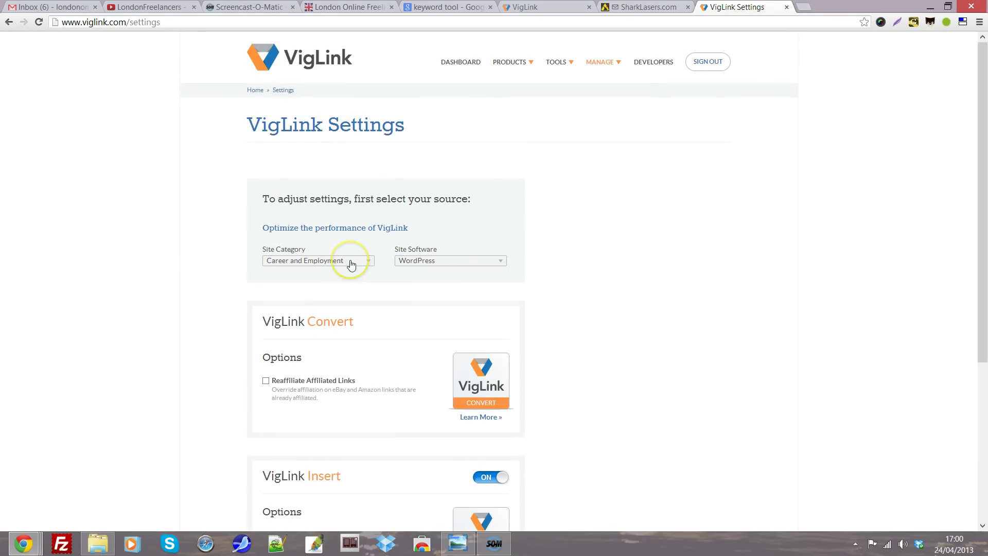
{"action": "left_click", "coordinate": [351, 264]}
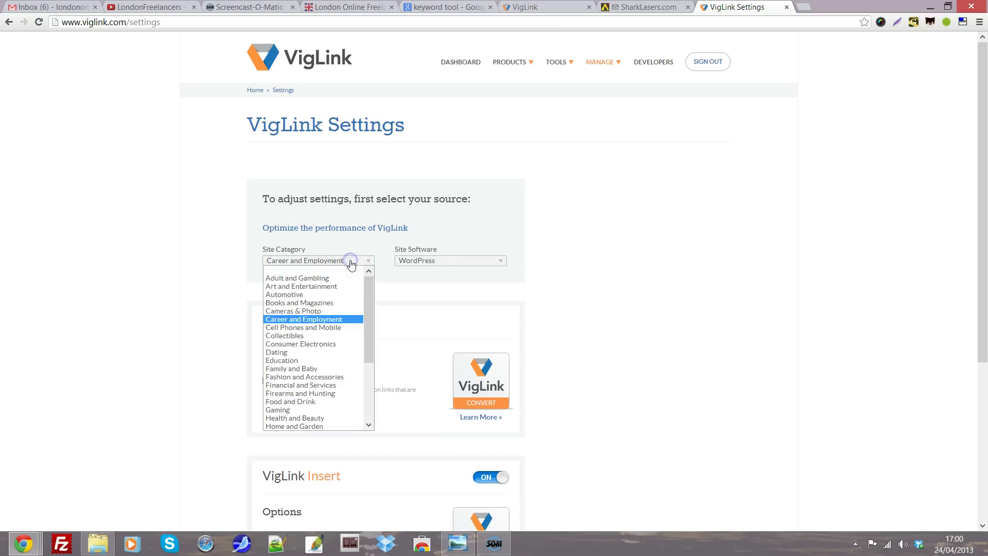
{"action": "left_click", "coordinate": [374, 249]}
{"action": "scroll", "coordinate": [372, 271], "scroll_direction": "down", "scroll_amount": 3}
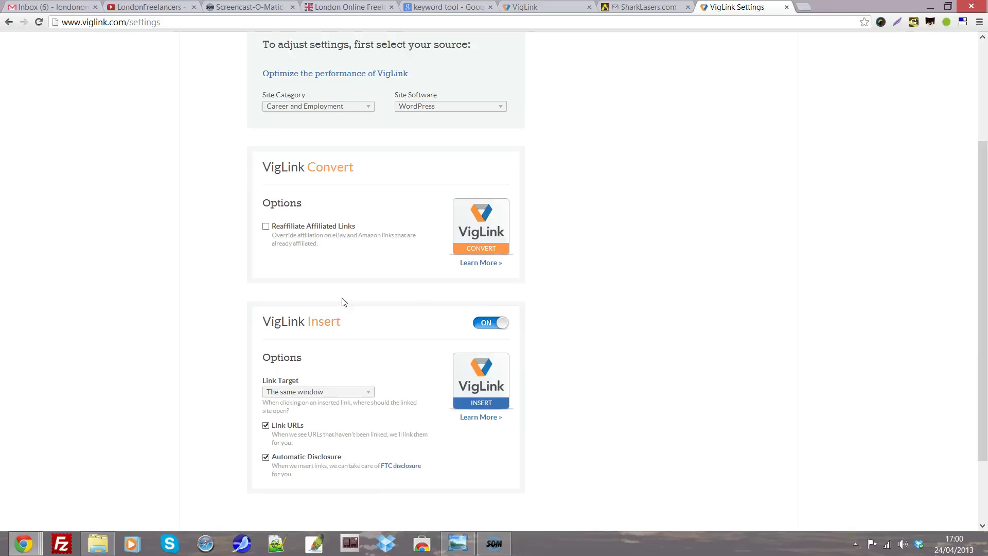
{"action": "left_click", "coordinate": [328, 334]}
{"action": "scroll", "coordinate": [363, 356], "scroll_direction": "up", "scroll_amount": 3}
{"action": "mouse_move", "coordinate": [601, 61]}
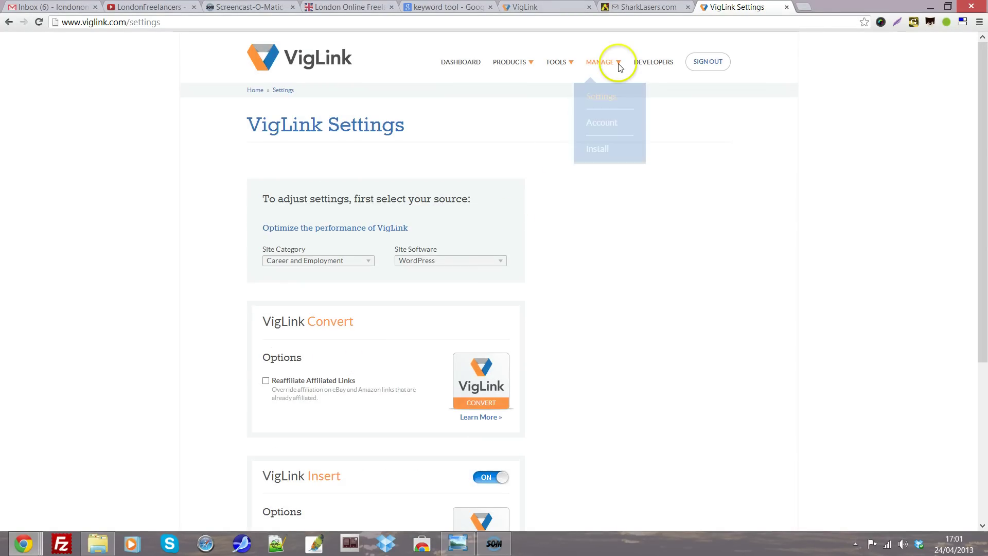
Step: Check the PayPal email on the Account details page, then go to the Dashboard
{"action": "left_click", "coordinate": [603, 121]}
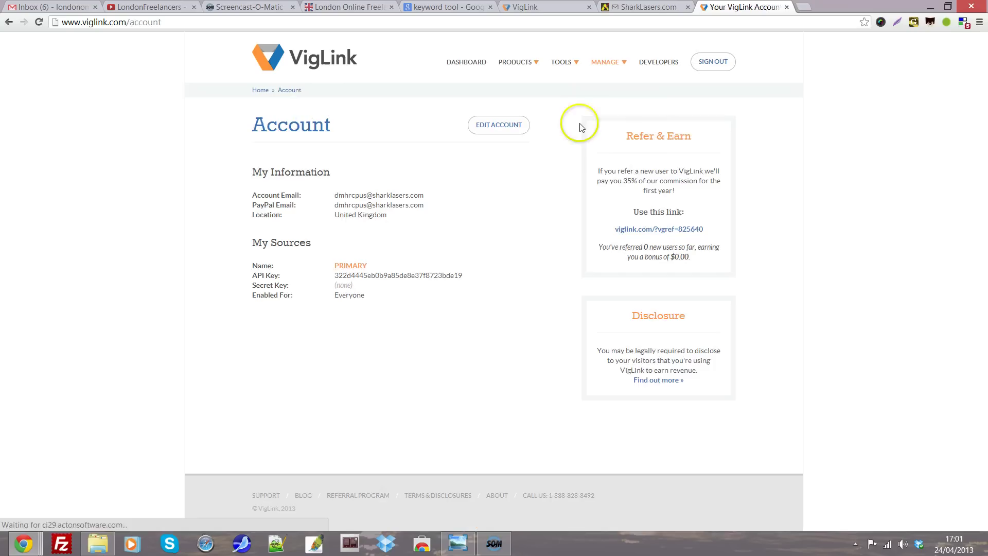
{"action": "mouse_move", "coordinate": [335, 206]}
{"action": "left_mouse_down"}
{"action": "mouse_move", "coordinate": [566, 198]}
{"action": "mouse_move", "coordinate": [420, 204]}
{"action": "left_mouse_up"}
{"action": "left_click", "coordinate": [425, 208]}
{"action": "mouse_move", "coordinate": [607, 62]}
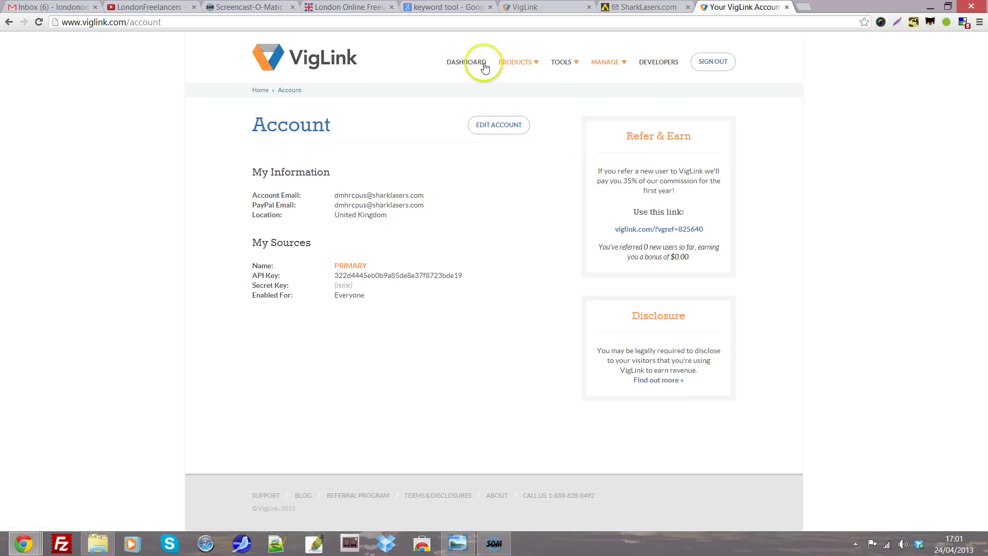
{"action": "left_click", "coordinate": [465, 62]}
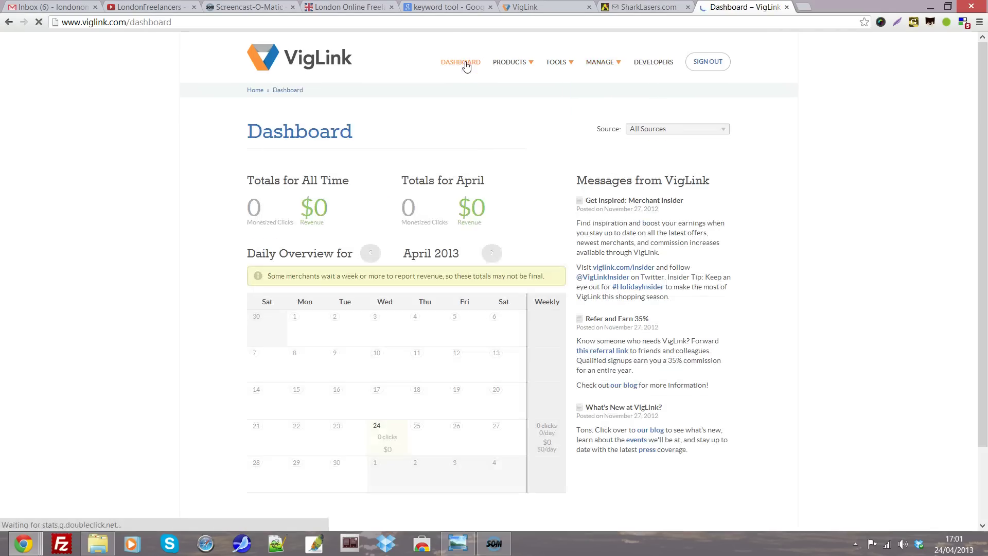
Step: Review the dashboard's all-time and April 2013 totals, then open the Source dropdown
{"action": "left_click", "coordinate": [417, 116]}
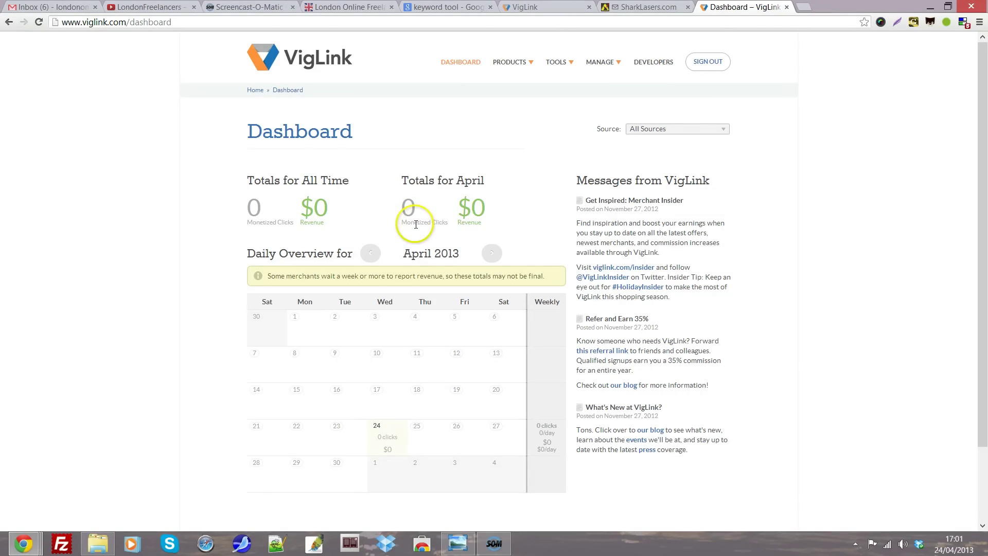
{"action": "scroll", "coordinate": [466, 216], "scroll_direction": "down", "scroll_amount": 2}
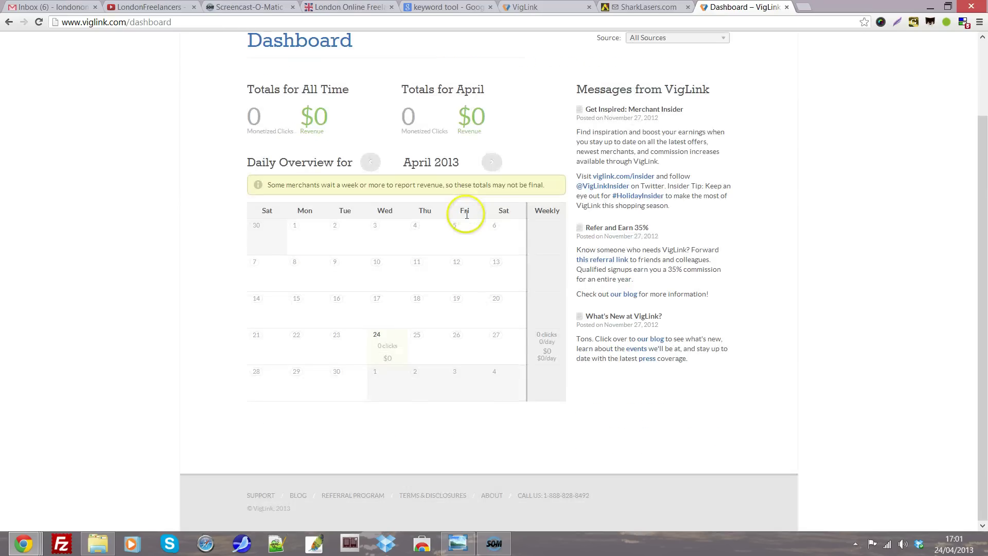
{"action": "scroll", "coordinate": [466, 214], "scroll_direction": "up", "scroll_amount": 2}
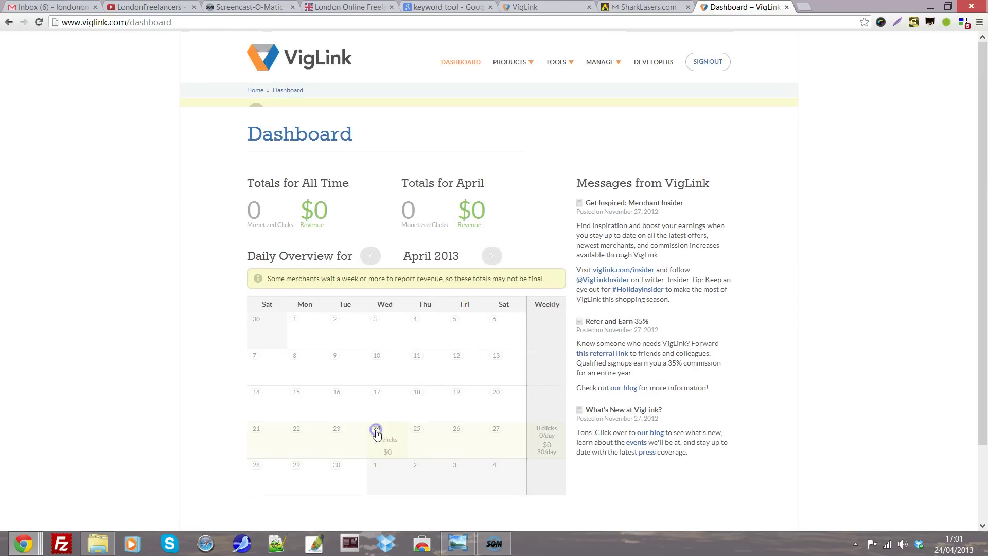
{"action": "scroll", "coordinate": [409, 387], "scroll_direction": "down", "scroll_amount": 3}
{"action": "scroll", "coordinate": [427, 373], "scroll_direction": "up", "scroll_amount": 1}
{"action": "scroll", "coordinate": [453, 314], "scroll_direction": "up", "scroll_amount": 1}
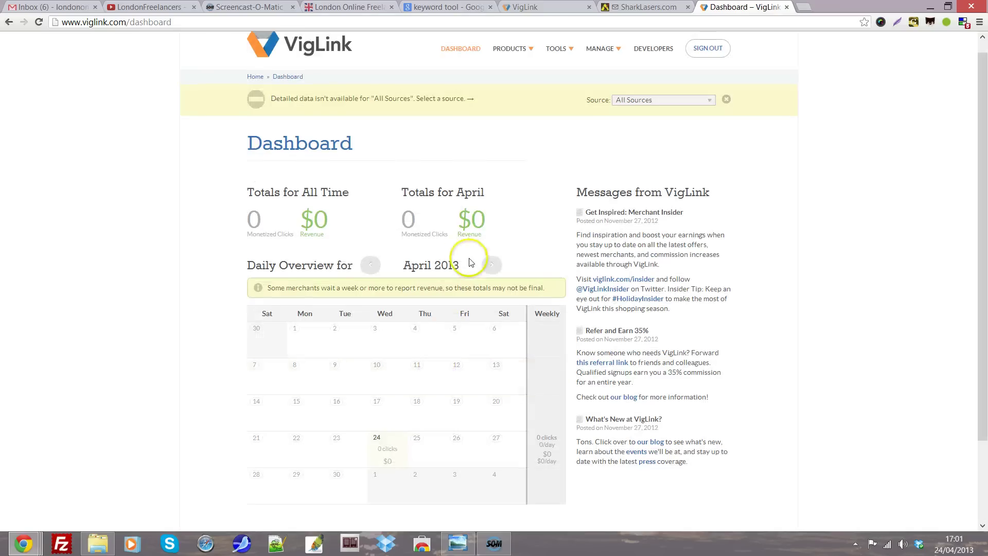
{"action": "left_click", "coordinate": [650, 99]}
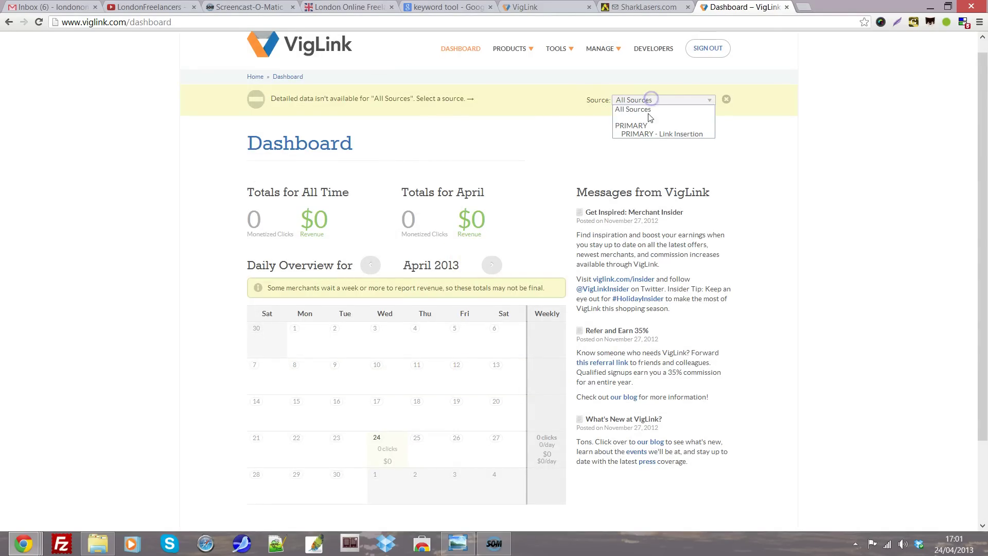
Step: Show PRIMARY's April 21–27 weekly stats and visit Merchants, Links, Clicks, Pages and Sales
{"action": "left_click", "coordinate": [647, 125]}
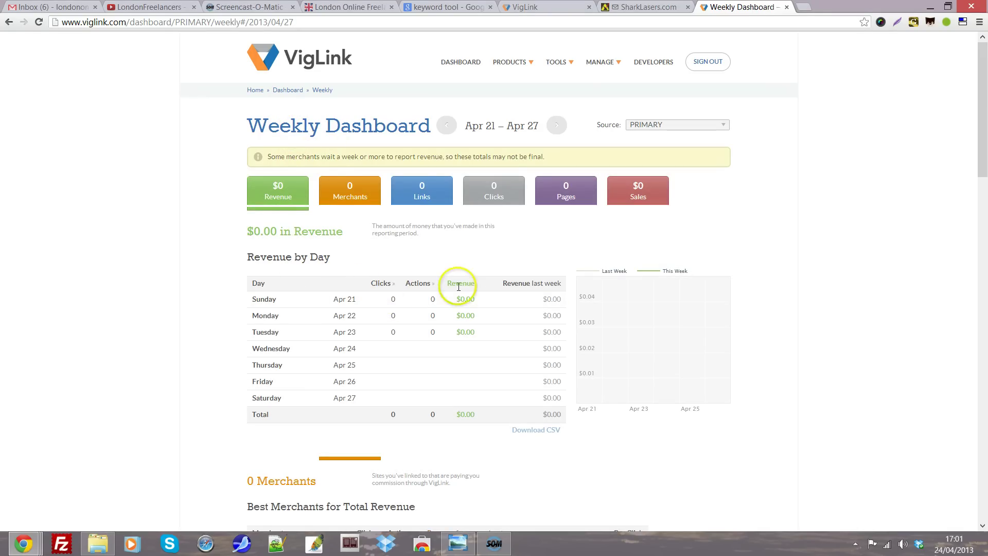
{"action": "left_click", "coordinate": [355, 186]}
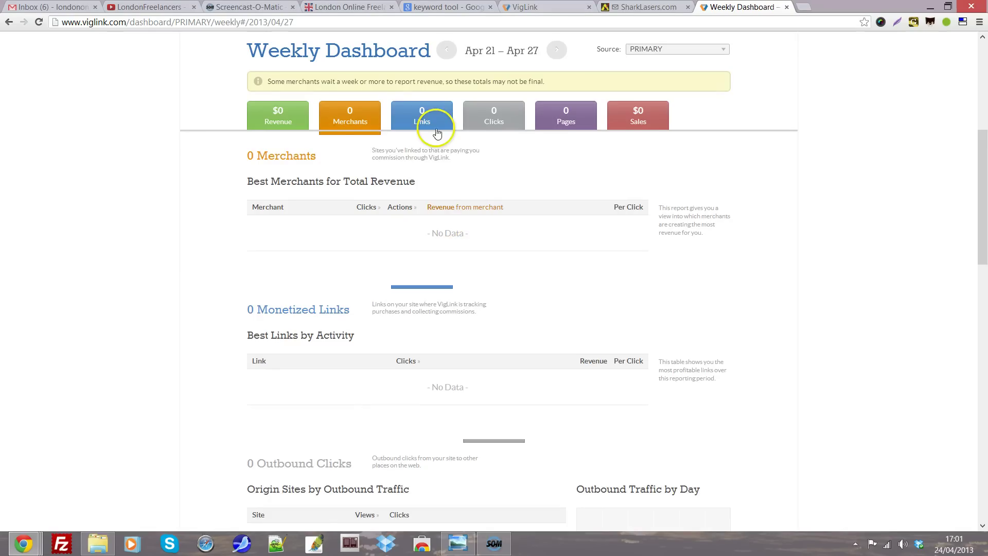
{"action": "left_click", "coordinate": [436, 130]}
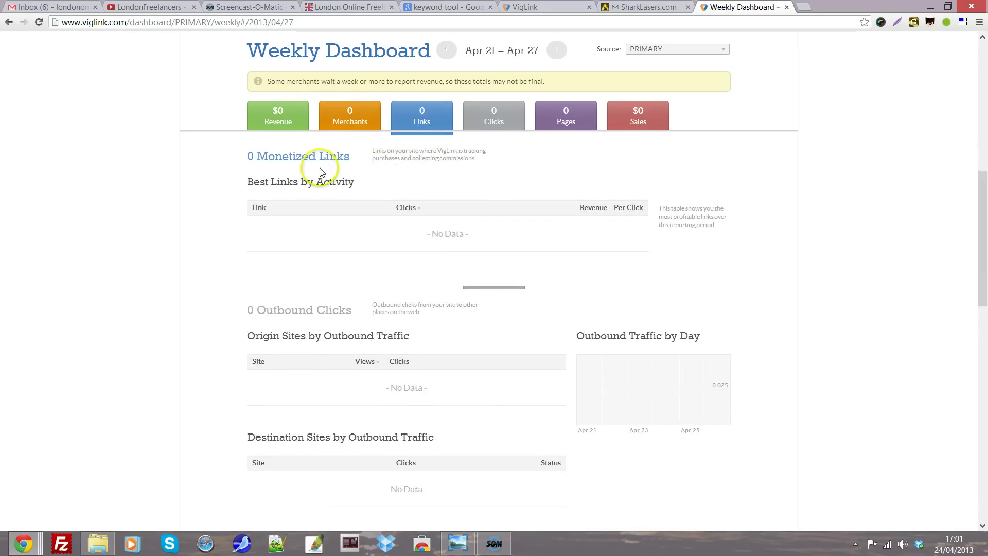
{"action": "left_click", "coordinate": [498, 123]}
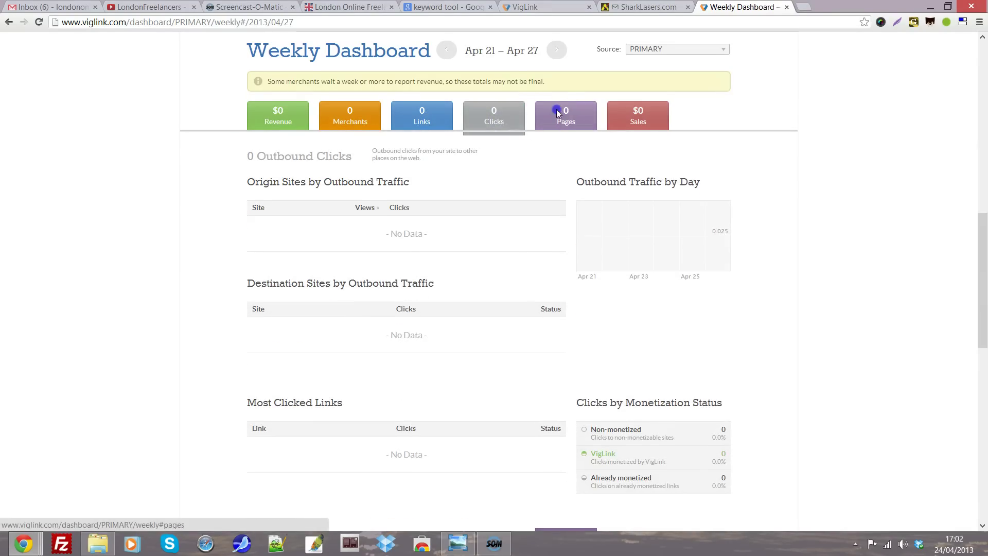
{"action": "left_click", "coordinate": [557, 112]}
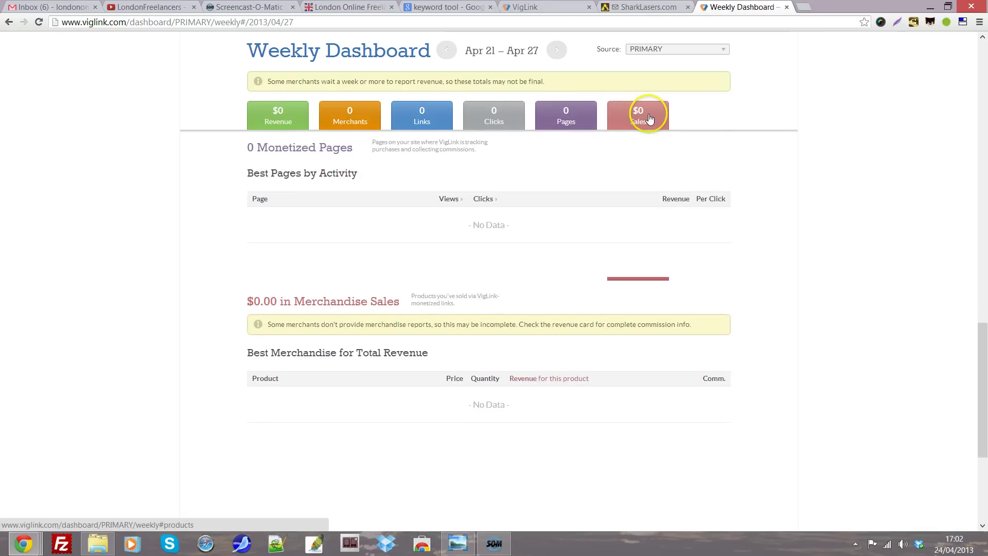
{"action": "left_click", "coordinate": [649, 118]}
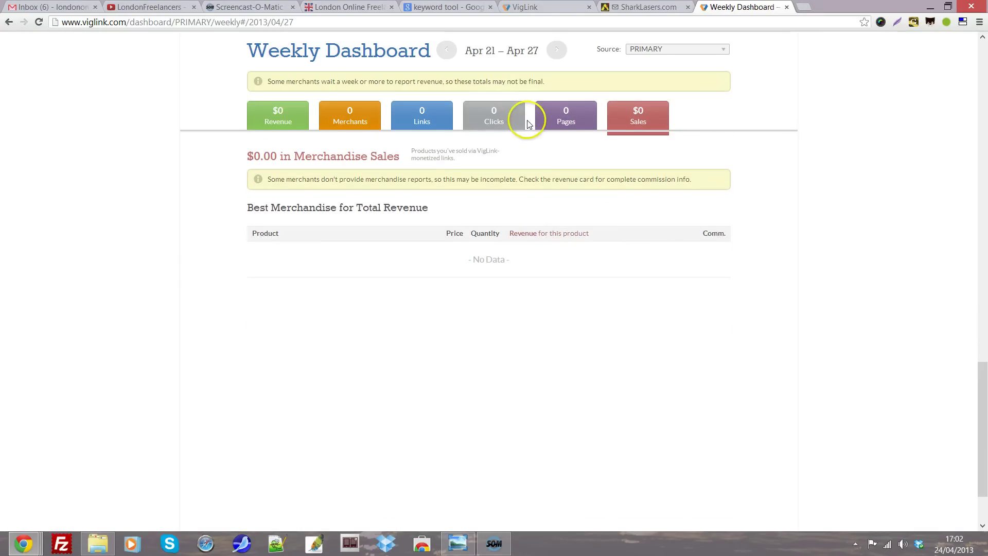
{"action": "scroll", "coordinate": [628, 108], "scroll_direction": "up", "scroll_amount": 5}
{"action": "scroll", "coordinate": [782, 132], "scroll_direction": "up", "scroll_amount": 8}
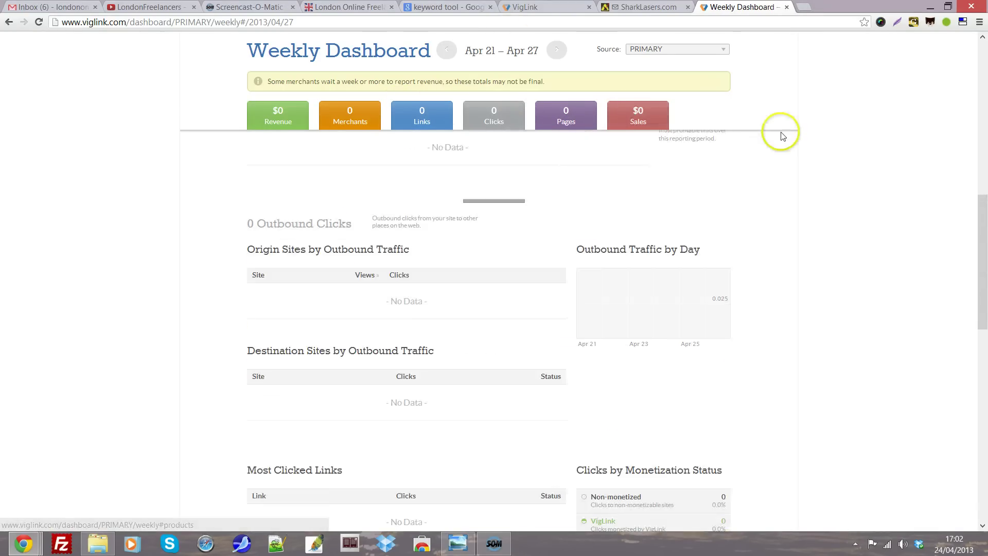
{"action": "scroll", "coordinate": [834, 139], "scroll_direction": "up", "scroll_amount": 5}
{"action": "scroll", "coordinate": [852, 146], "scroll_direction": "up", "scroll_amount": 10}
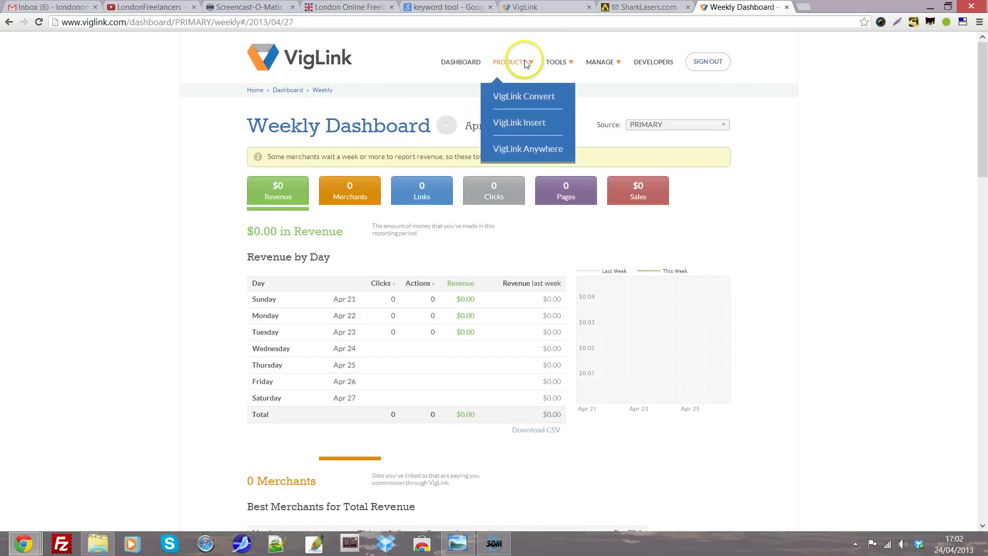
{"action": "mouse_move", "coordinate": [512, 61]}
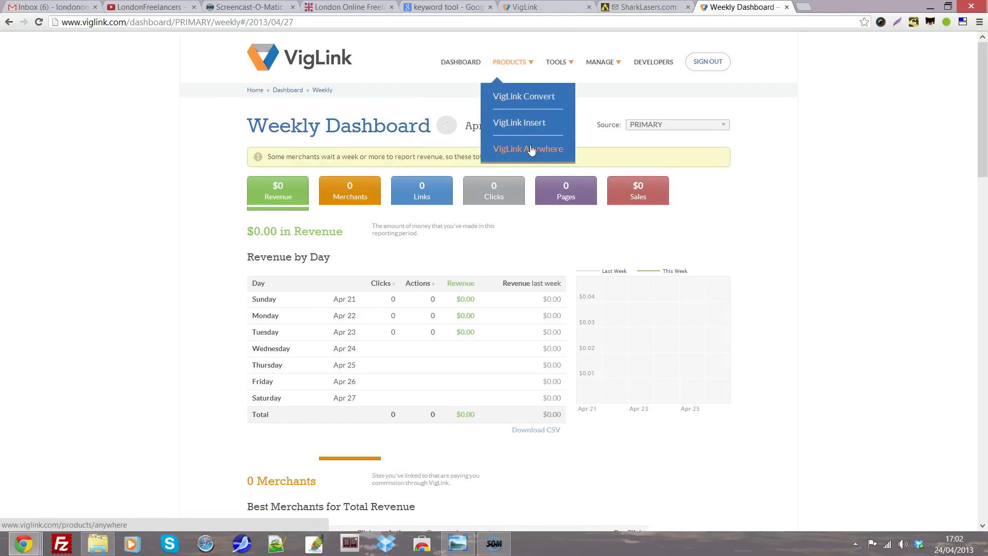
Step: Choose VigLink Anywhere from the Products menu to reach the Create a Link page
{"action": "left_click", "coordinate": [531, 149]}
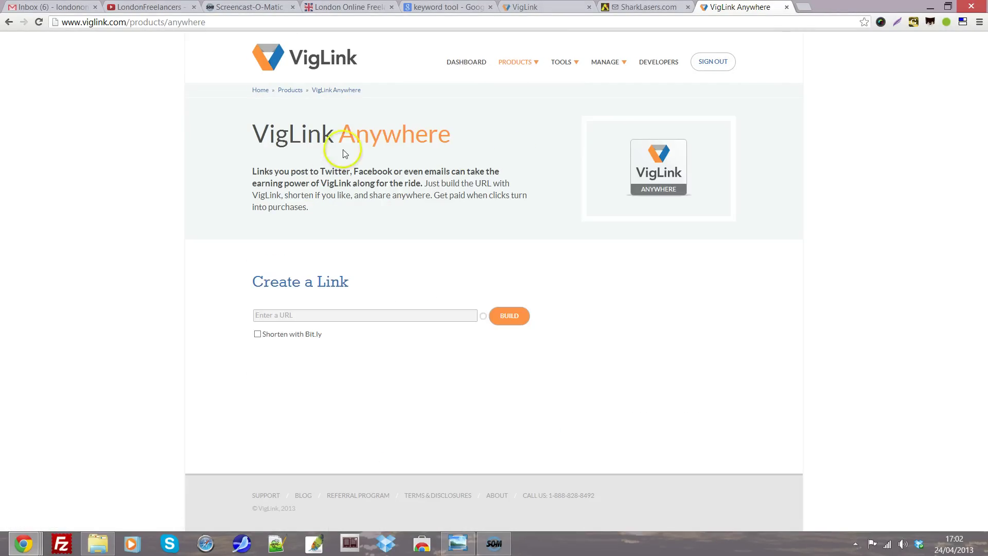